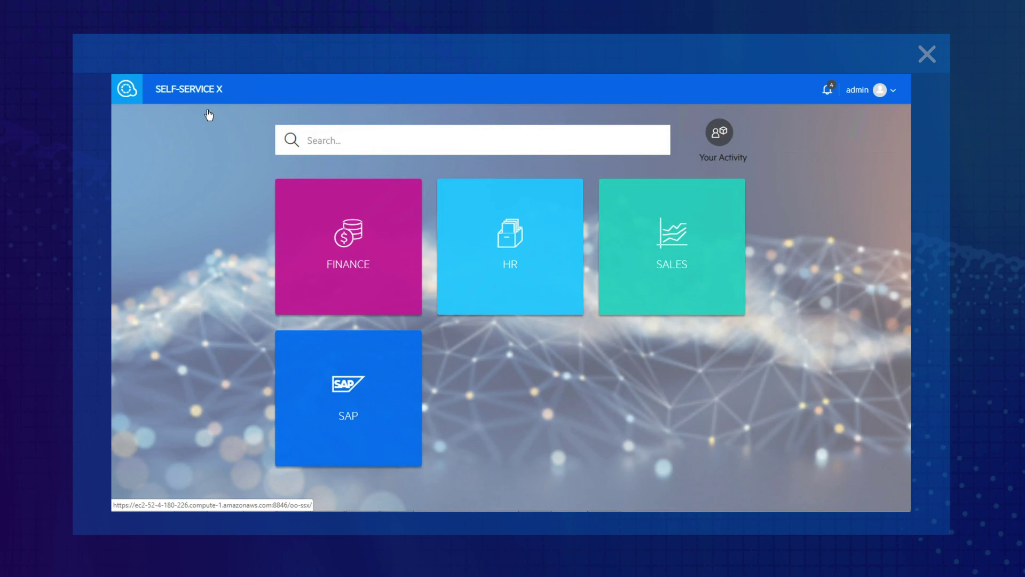
# Choose the SALES tile on the Self-Service X home page to list Sales scenarios.
pyautogui.click(703, 300)
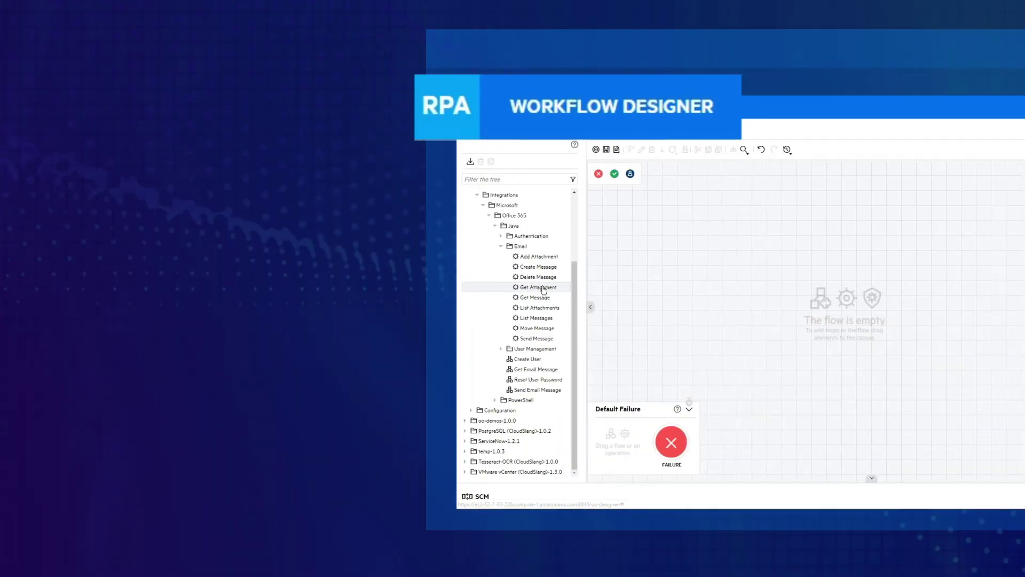
# Add Get_Attachment with auth_token as its authToken input, followed by get_orders_from_file.
pyautogui.moveTo(240, 288)
pyautogui.mouseDown()
pyautogui.moveTo(381, 252)
pyautogui.moveTo(329, 245)
pyautogui.mouseUp()
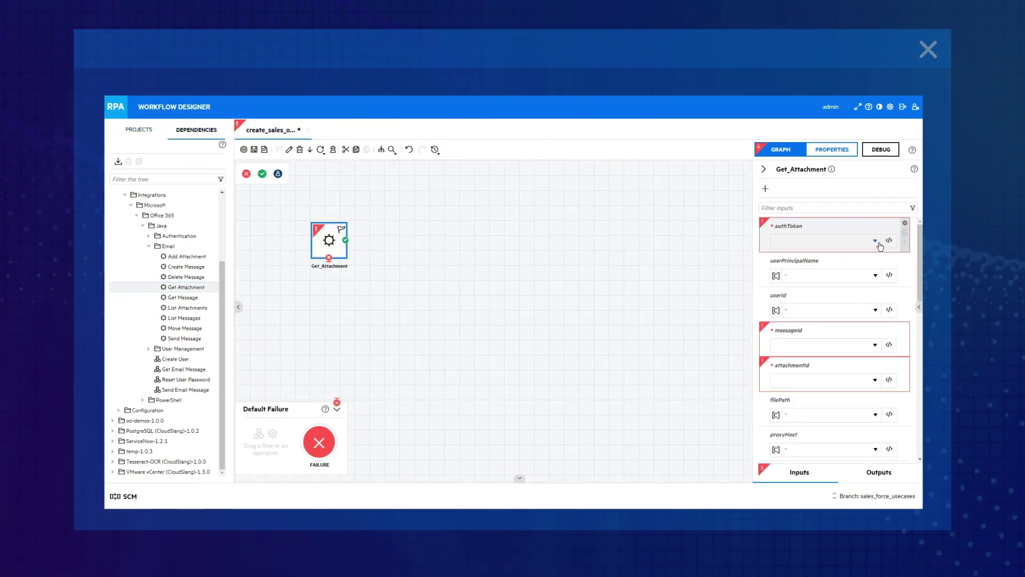
pyautogui.click(876, 240)
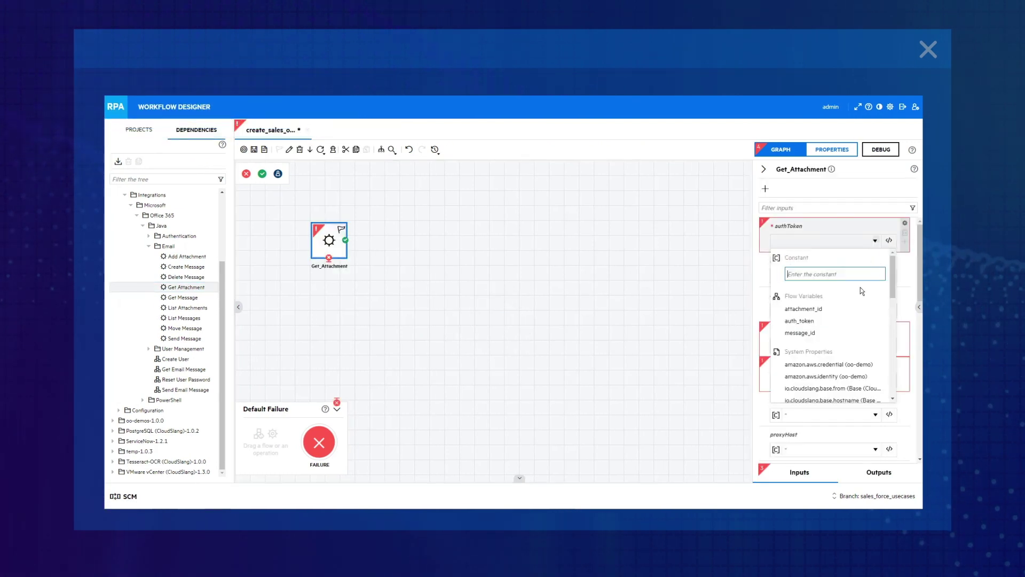
pyautogui.click(800, 320)
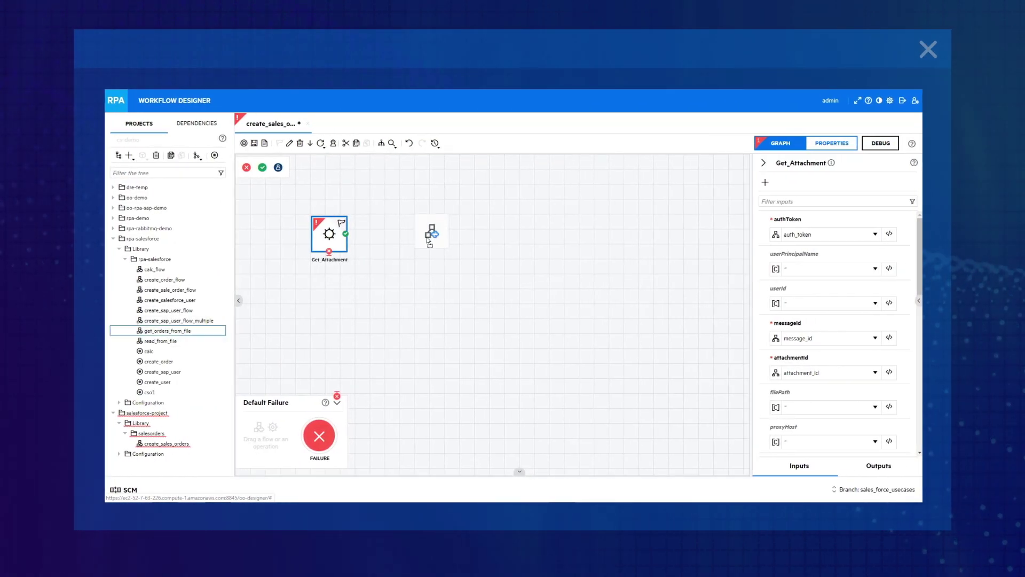
pyautogui.moveTo(429, 233); pyautogui.dragTo(430, 239)
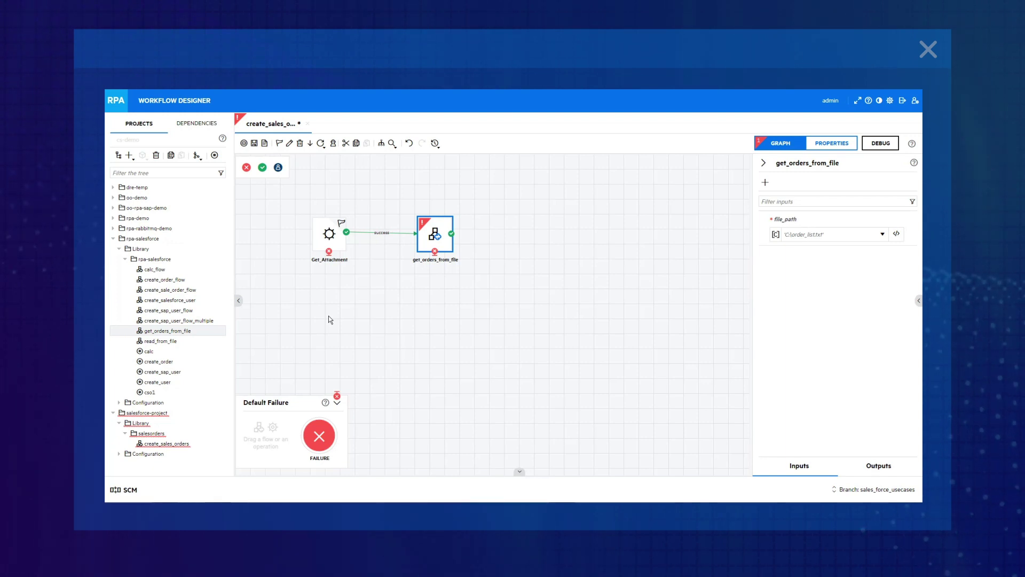
pyautogui.click(217, 157)
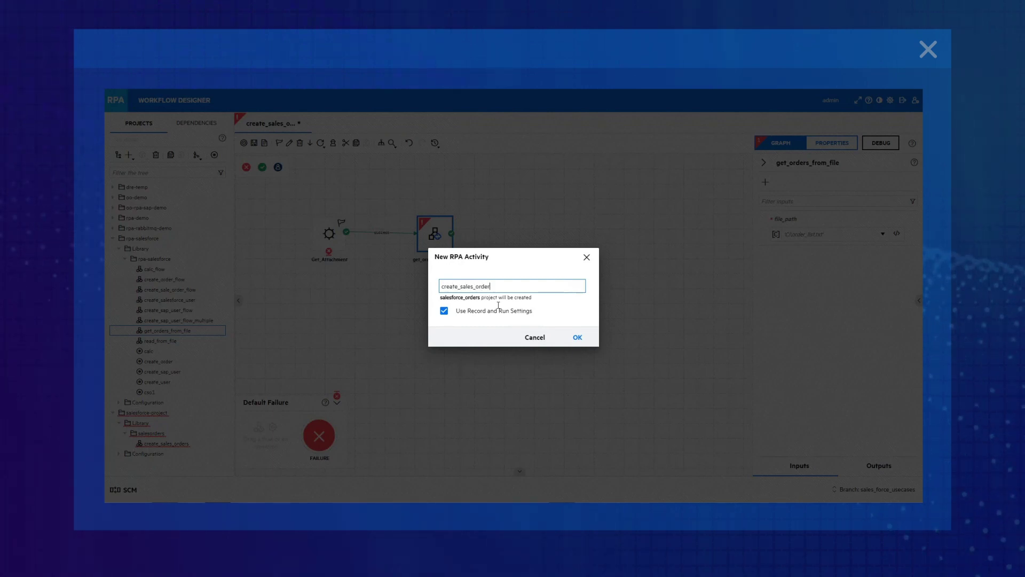
# Confirm the new create_sales_order RPA activity with Record and Run Settings to start recording.
pyautogui.click(574, 341)
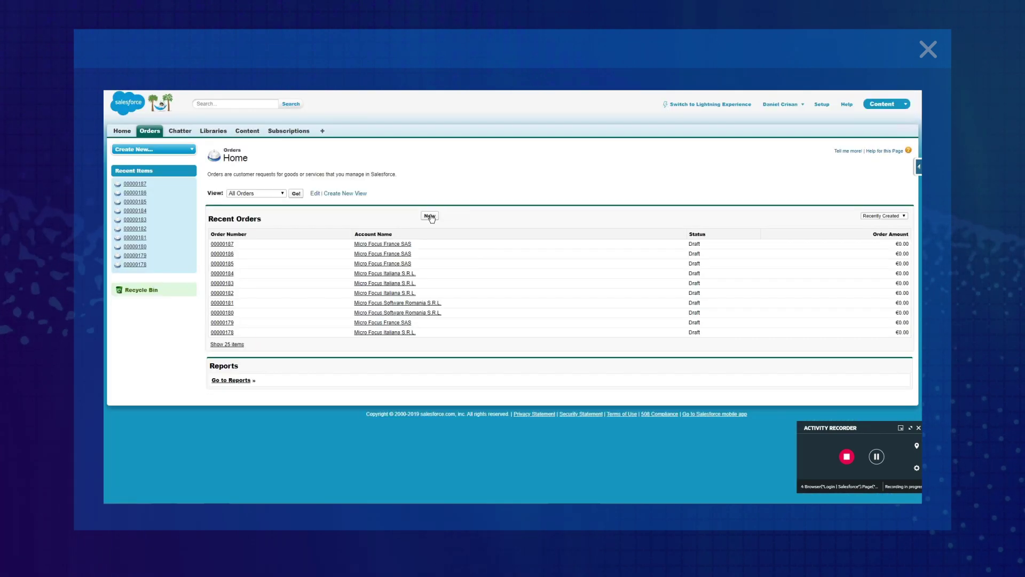
# Record a new Micro Focus France SAS order starting 12/12/2019, capturing its order title as output.
pyautogui.click(430, 217)
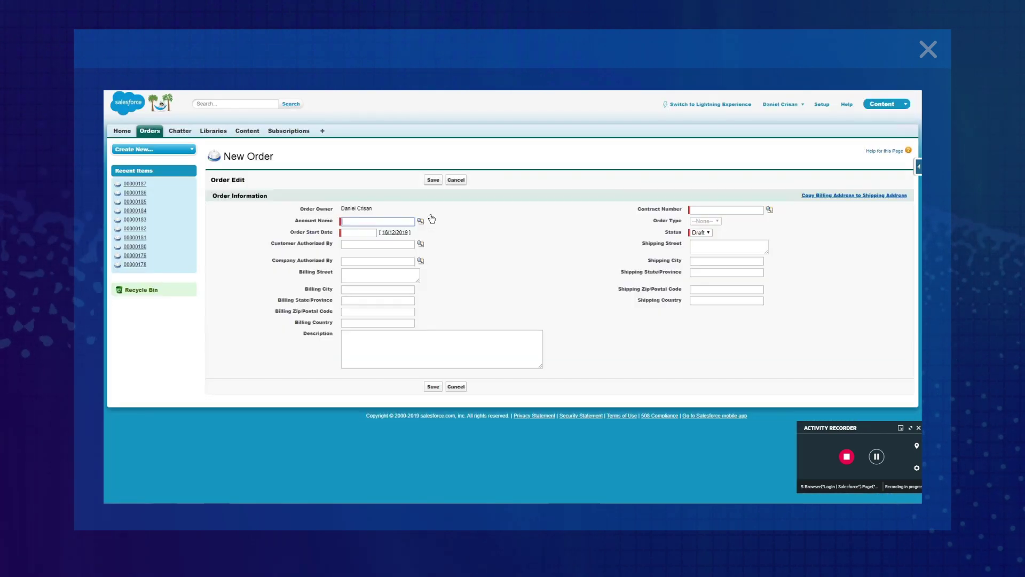
pyautogui.write('Micro Focus France SAS')
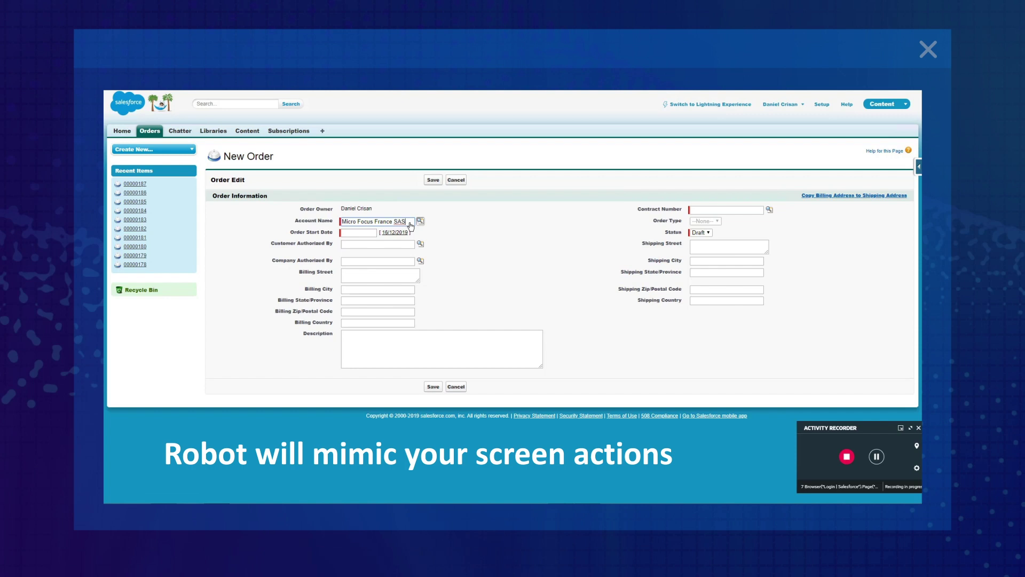
pyautogui.click(352, 232)
pyautogui.write('12')
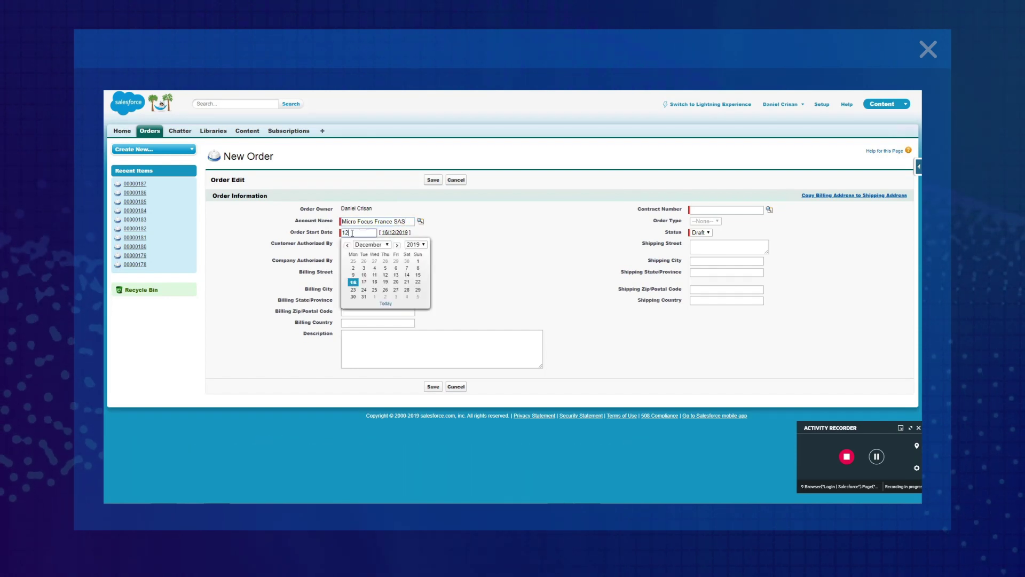
pyautogui.write('/1')
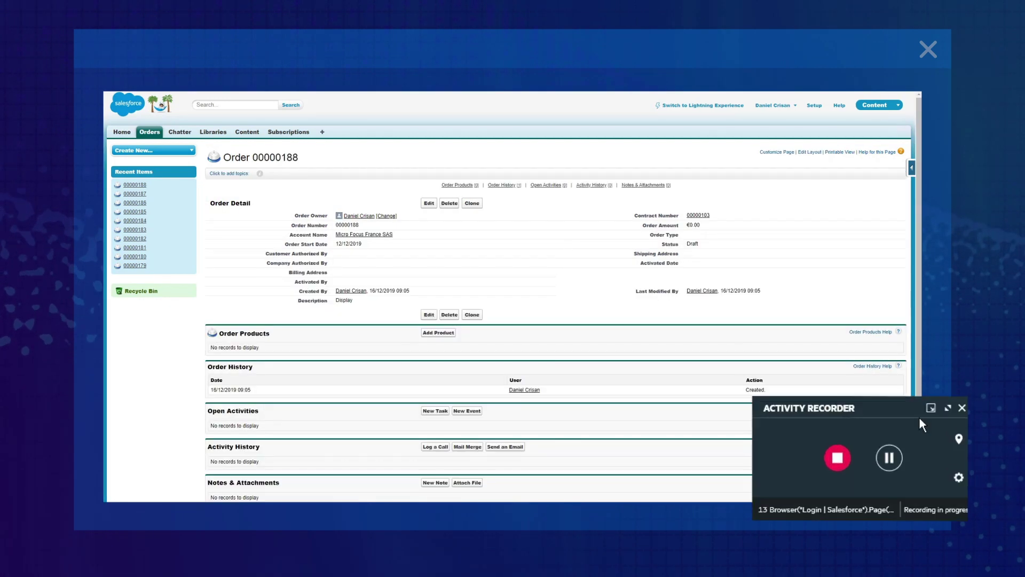
pyautogui.click(960, 440)
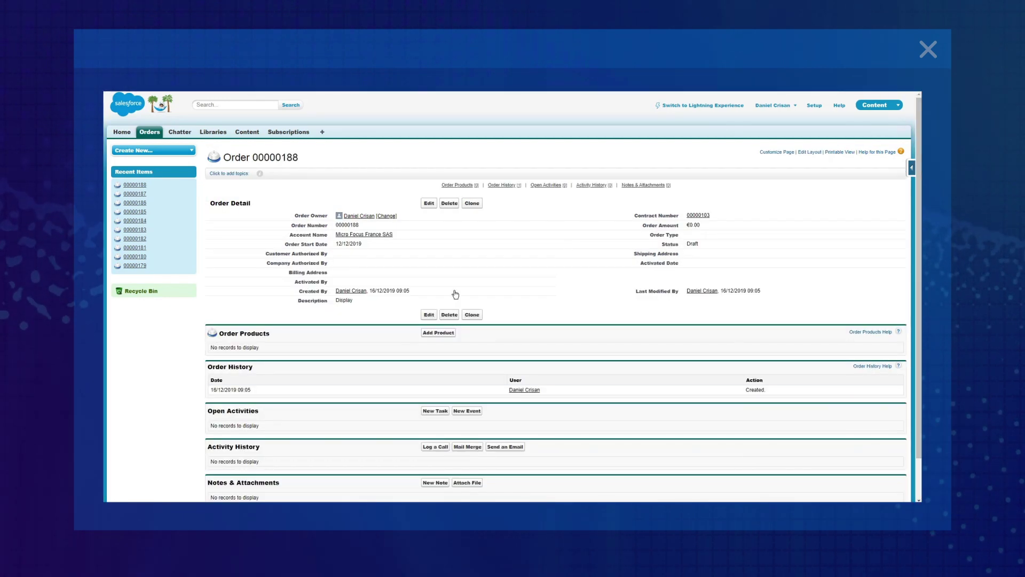
pyautogui.click(284, 163)
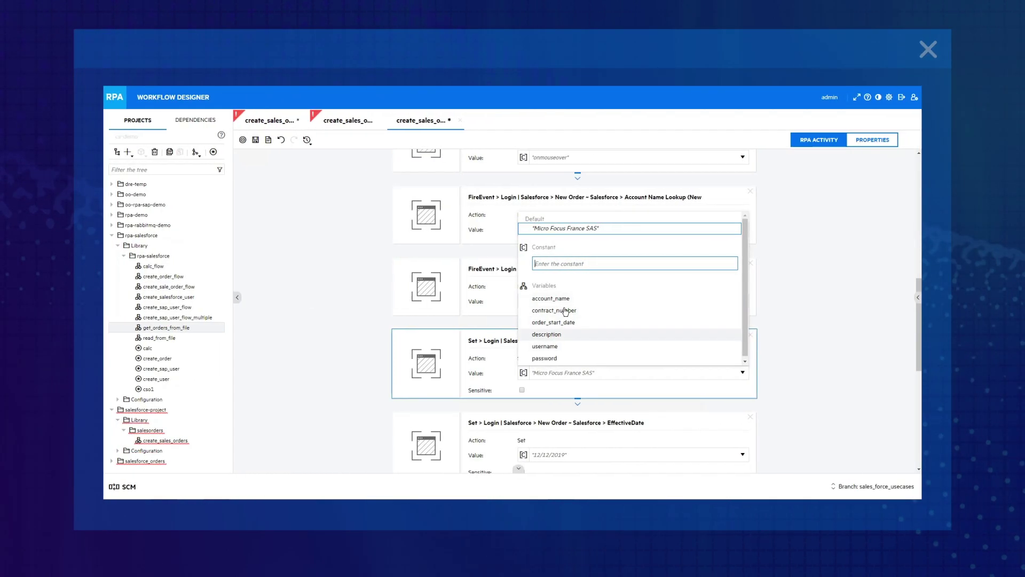
# Set the account, effective date and contract step values to account_name, order_start_date and contract_number.
pyautogui.click(558, 300)
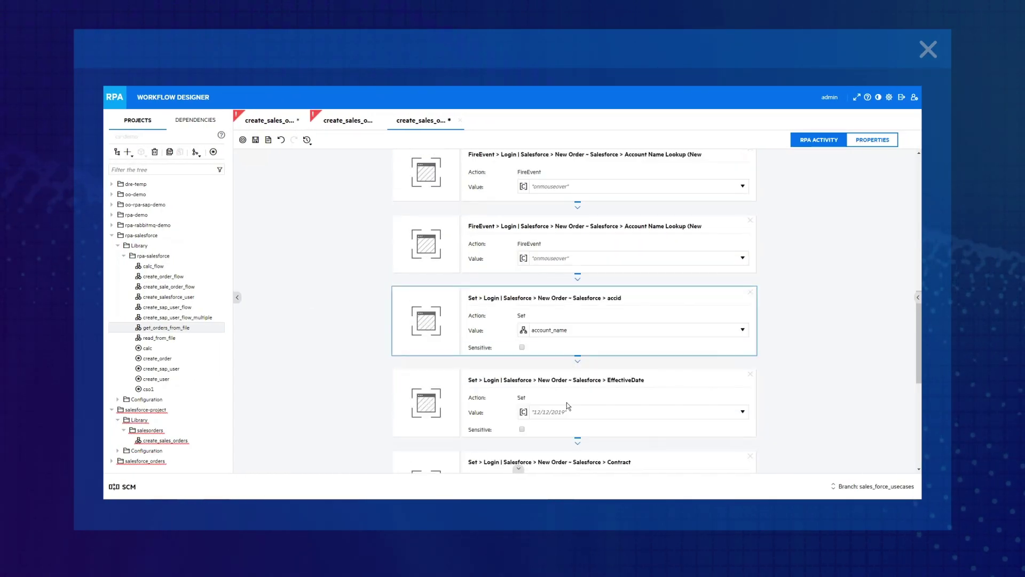
pyautogui.click(567, 408)
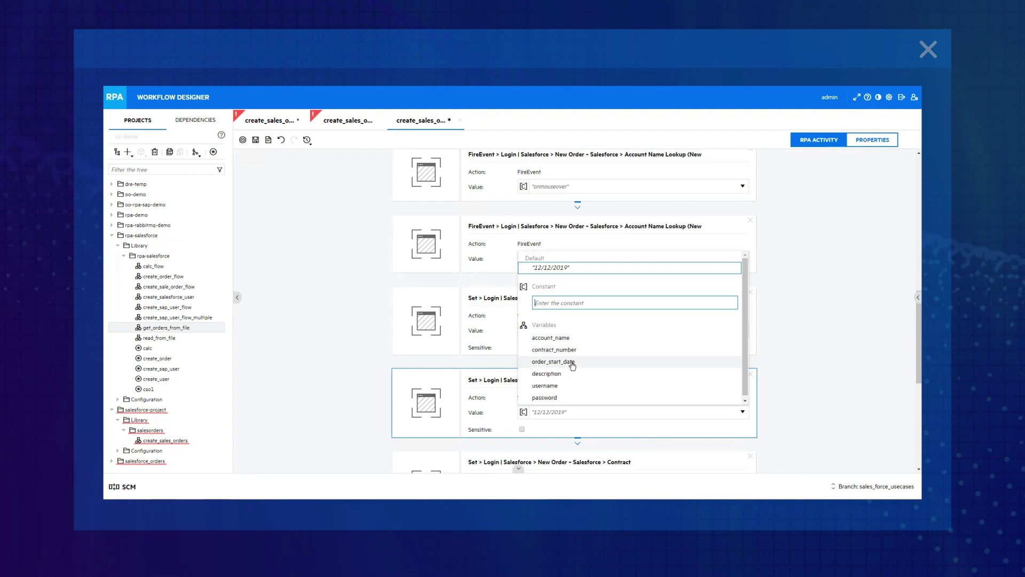
pyautogui.click(567, 362)
pyautogui.scroll(-1, 572, 364)
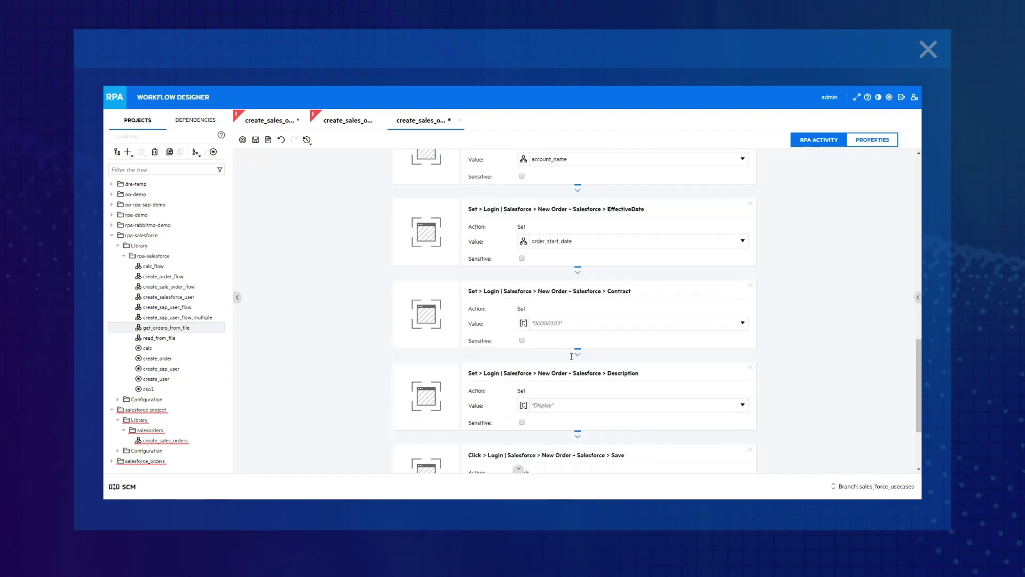
pyautogui.click(583, 327)
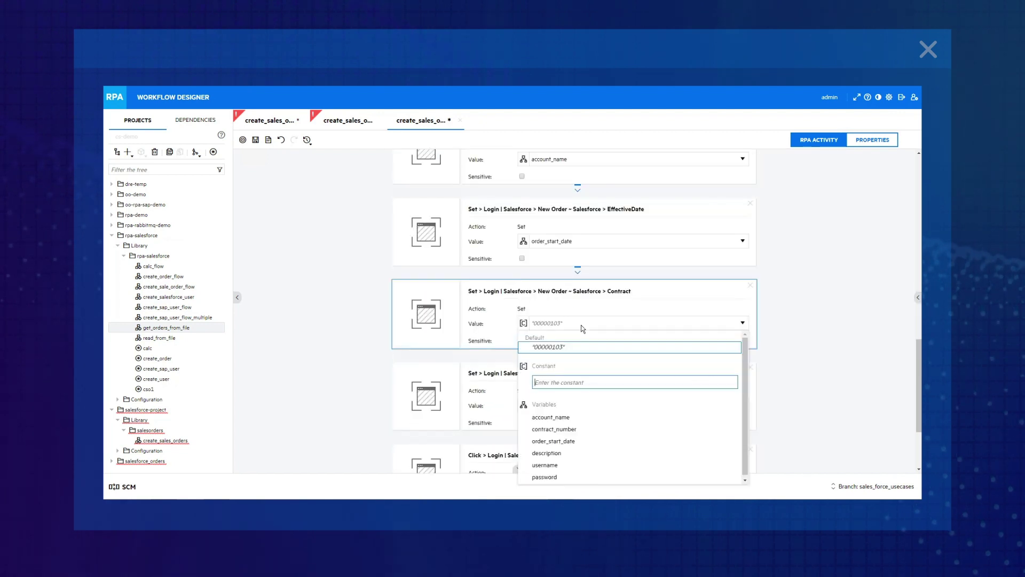
pyautogui.click(559, 430)
pyautogui.scroll(-1, 561, 431)
pyautogui.click(561, 432)
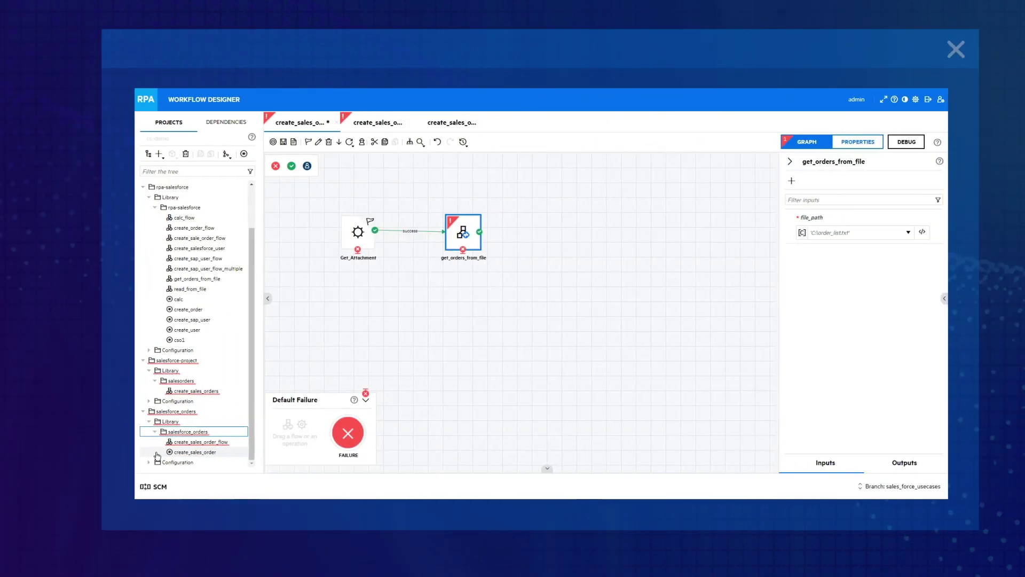
# Link a looped create_sales_order after get_orders_from_file, then insert Send_Email_Message before SUCCESS.
pyautogui.moveTo(460, 287)
pyautogui.mouseDown()
pyautogui.moveTo(526, 224)
pyautogui.moveTo(521, 234)
pyautogui.mouseUp()
pyautogui.moveTo(452, 232); pyautogui.dragTo(459, 236)
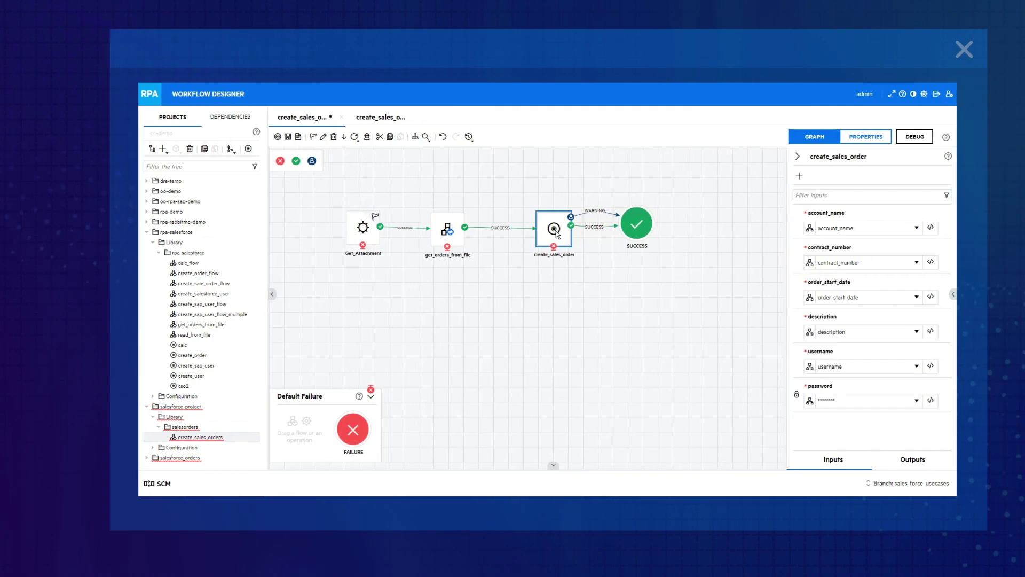
pyautogui.rightClick(520, 234)
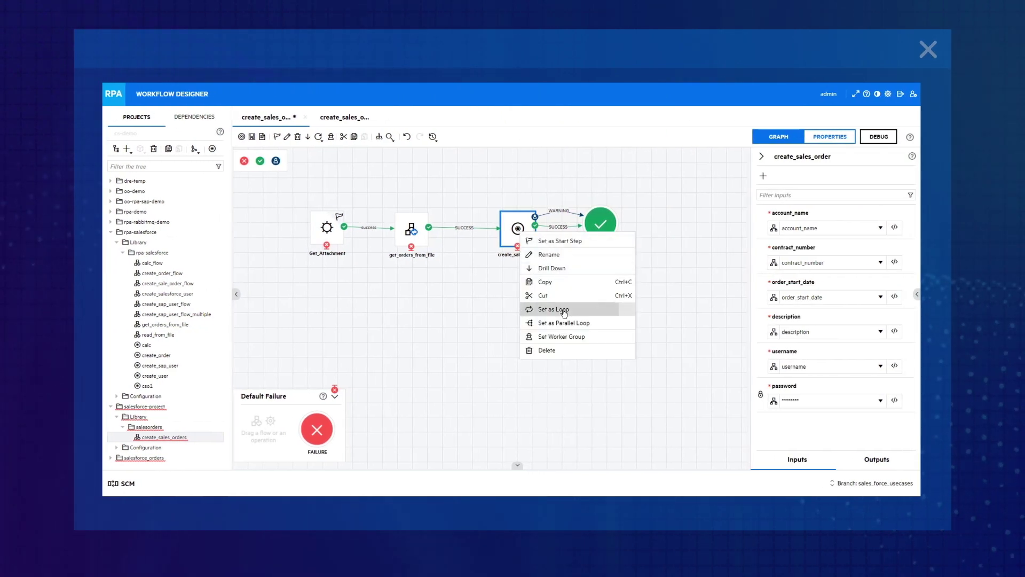
pyautogui.click(564, 310)
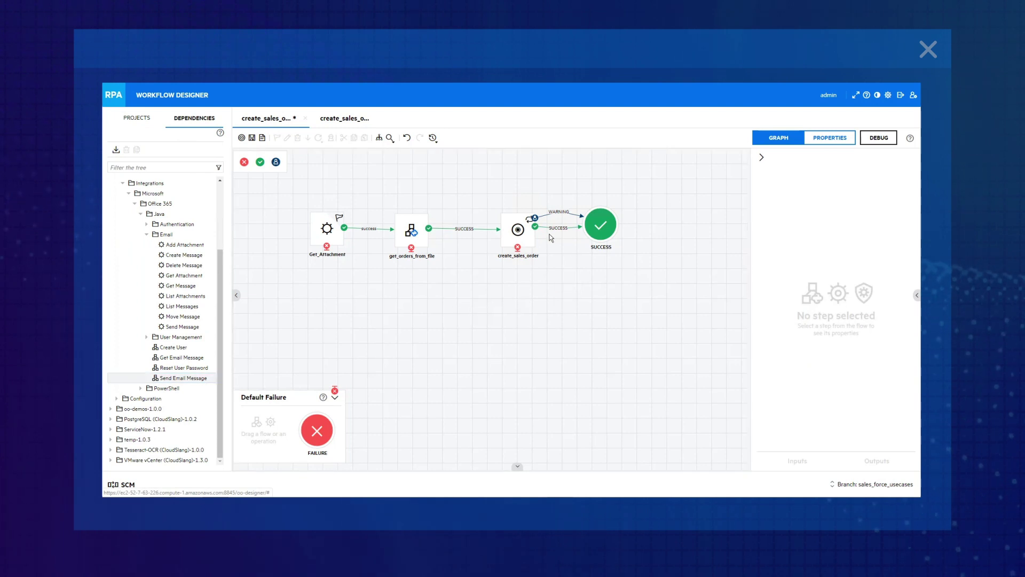
pyautogui.moveTo(573, 294); pyautogui.dragTo(558, 231)
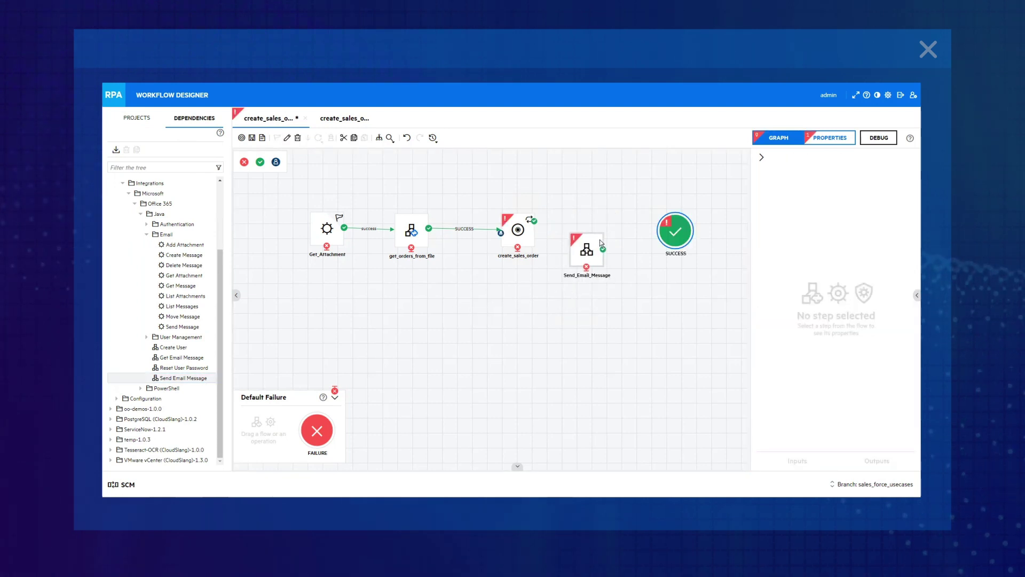